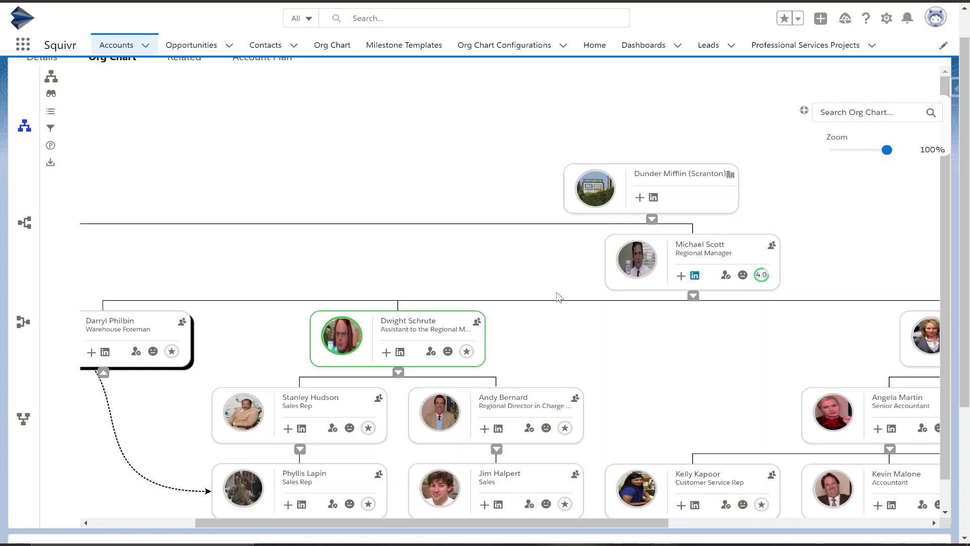
- Try to reassign a Sales Rep to a different manager; the chart refuses the drop
scroll(558, 297, down, 1)
scroll(557, 297, down, 1)
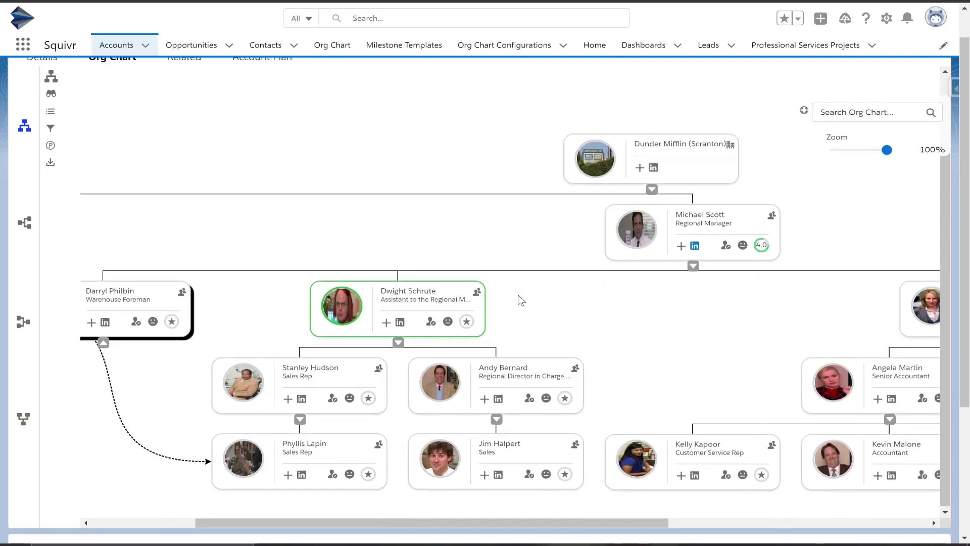
drag(456, 447, 505, 399)
- Scroll the chart left until the two collapsed parking-lot account nodes appear
scroll(605, 299, left, 1)
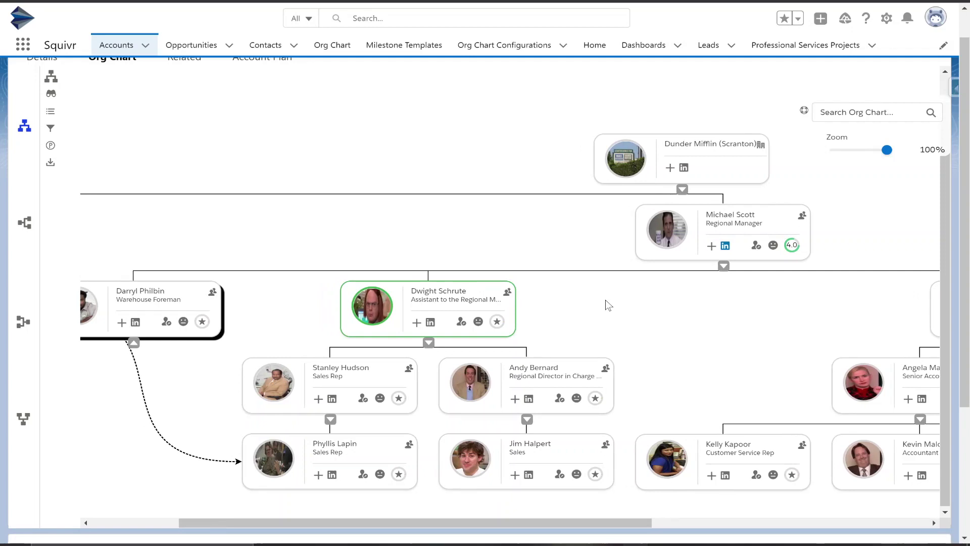
scroll(520, 306, left, 1)
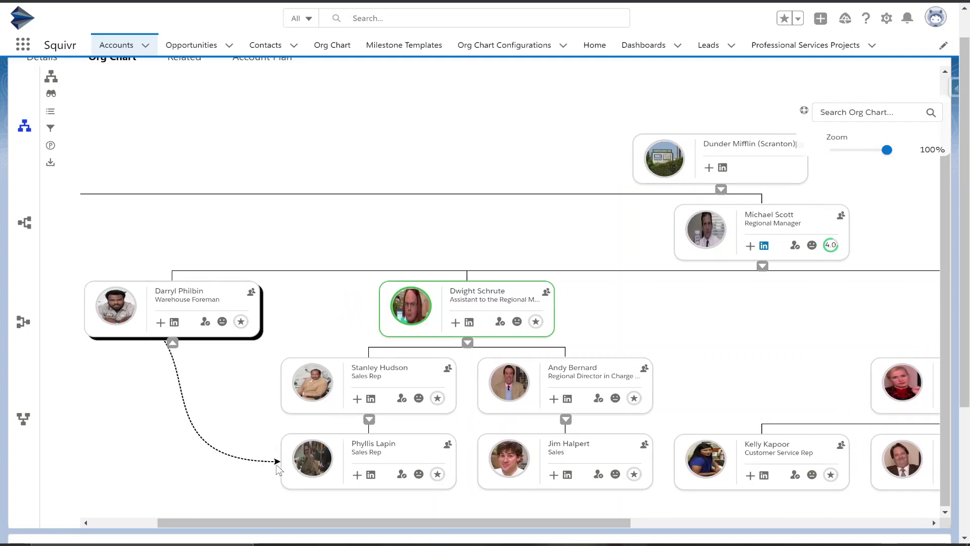
mouse_move(441, 290)
scroll(441, 291, left, 3)
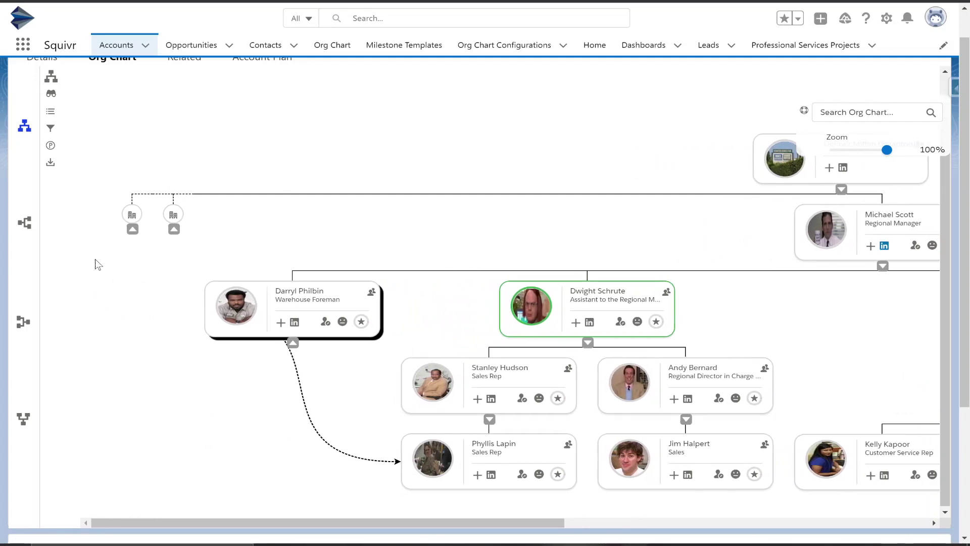
- Expand the first collapsed node to show Salesforce and its two contacts, then return to Dunder Mifflin
click(132, 230)
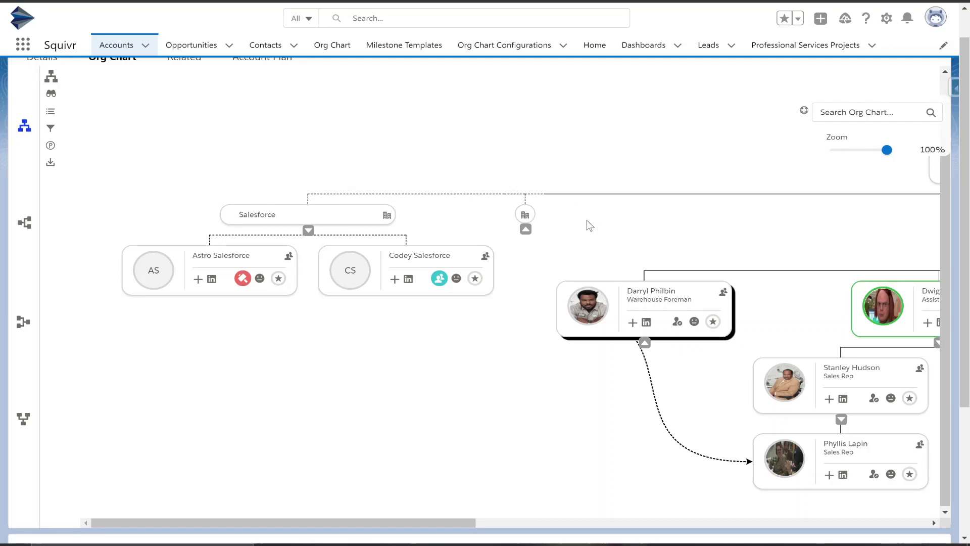
scroll(617, 187, right, 8)
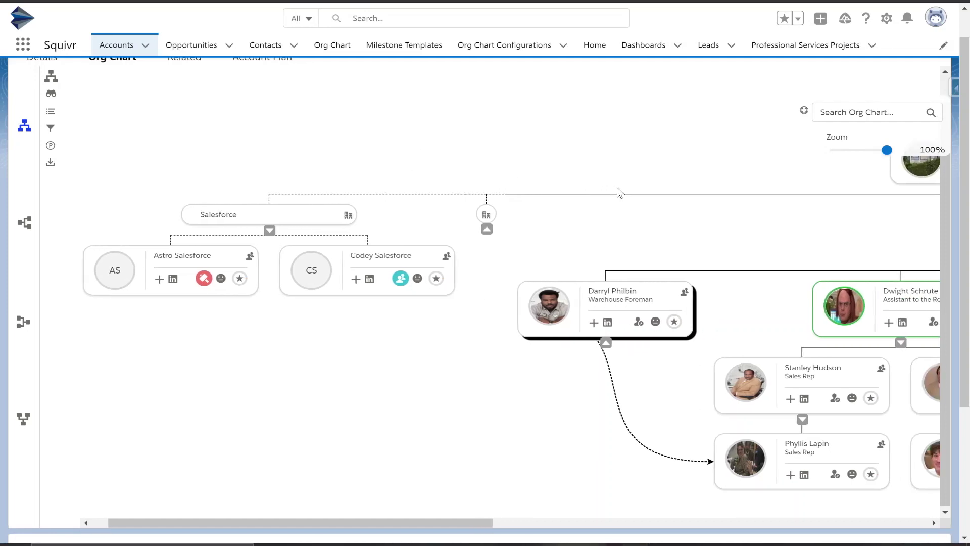
scroll(616, 187, right, 5)
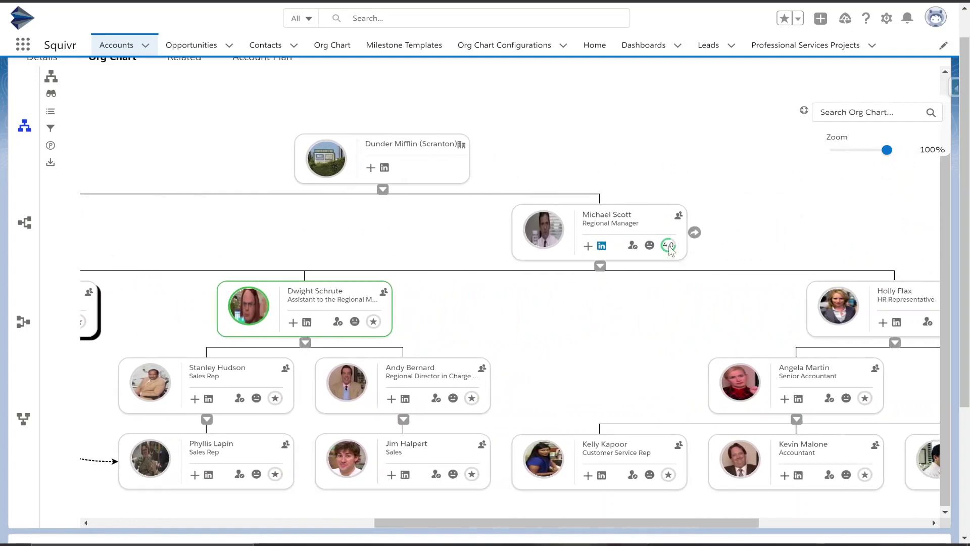
- View the Regional Manager's 4.0 sentiment history, with the last entry dated 09/24/2021
mouse_move(669, 247)
click(648, 246)
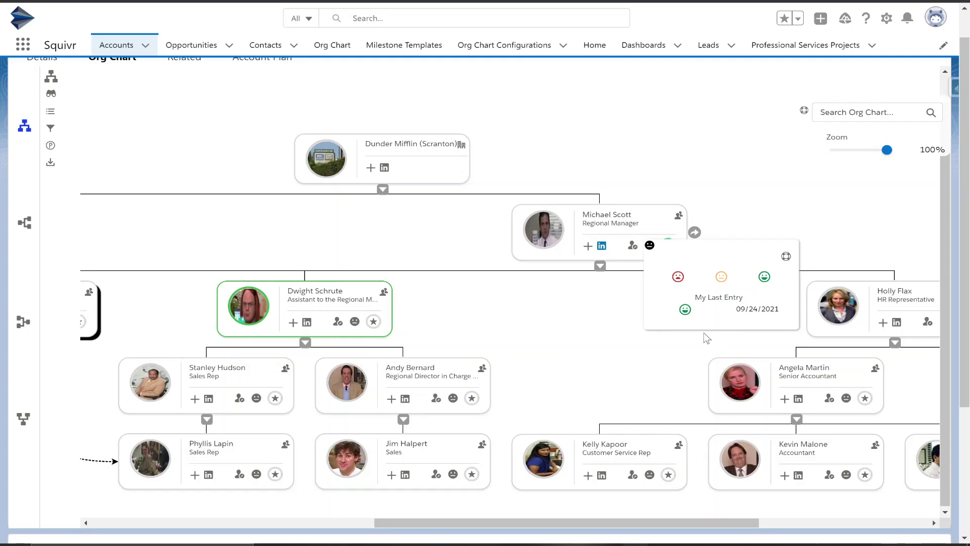
mouse_move(706, 334)
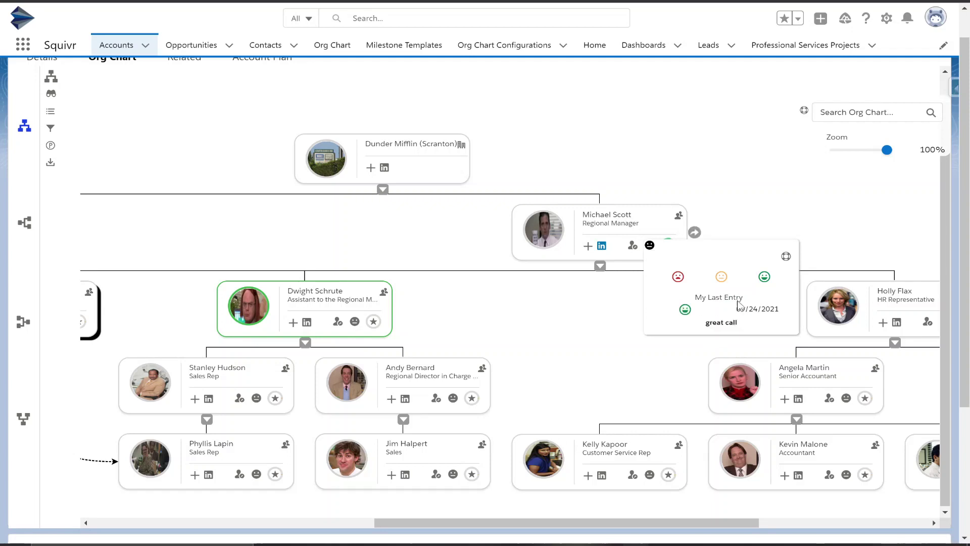
mouse_move(681, 315)
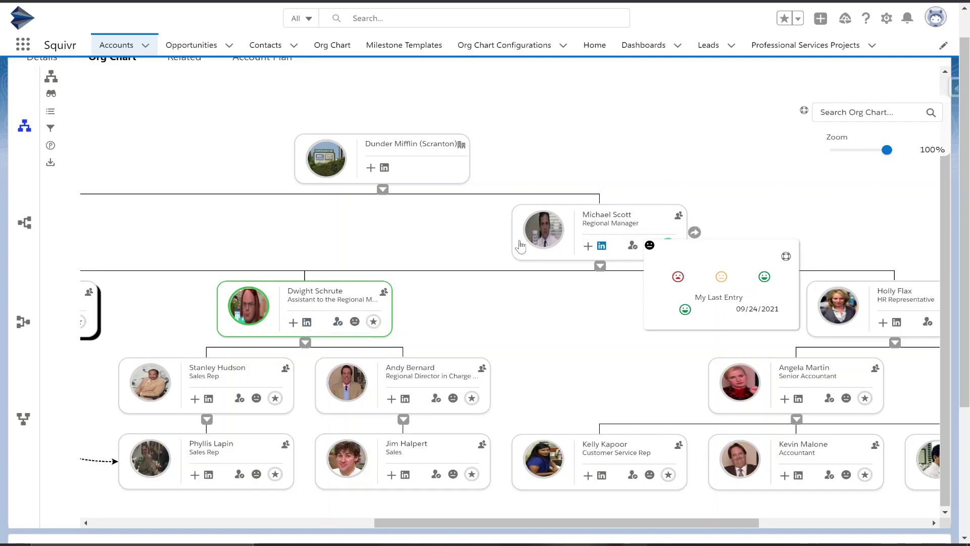
- Compare the create options for the Regional Manager and the Dunder Mifflin (Scranton) account, then dismiss them
click(586, 247)
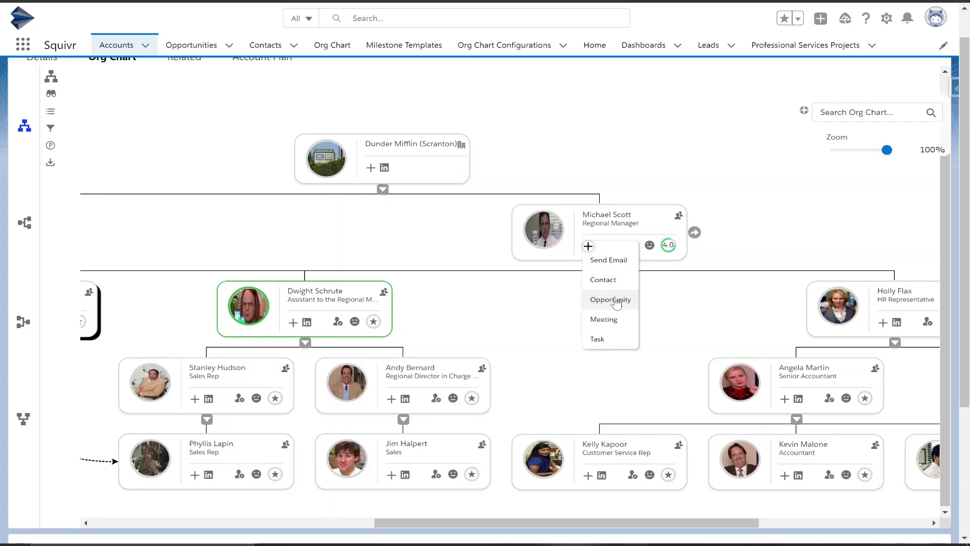
click(371, 167)
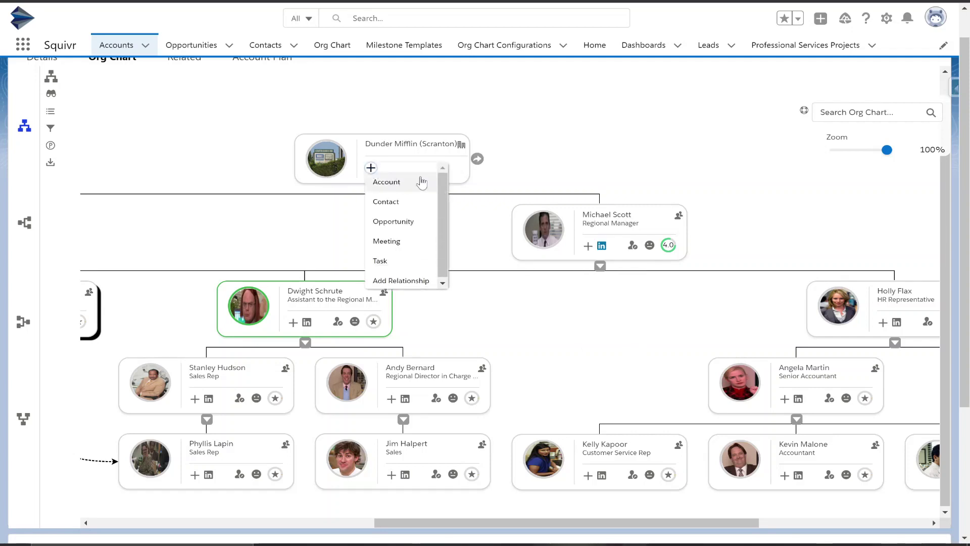
click(618, 137)
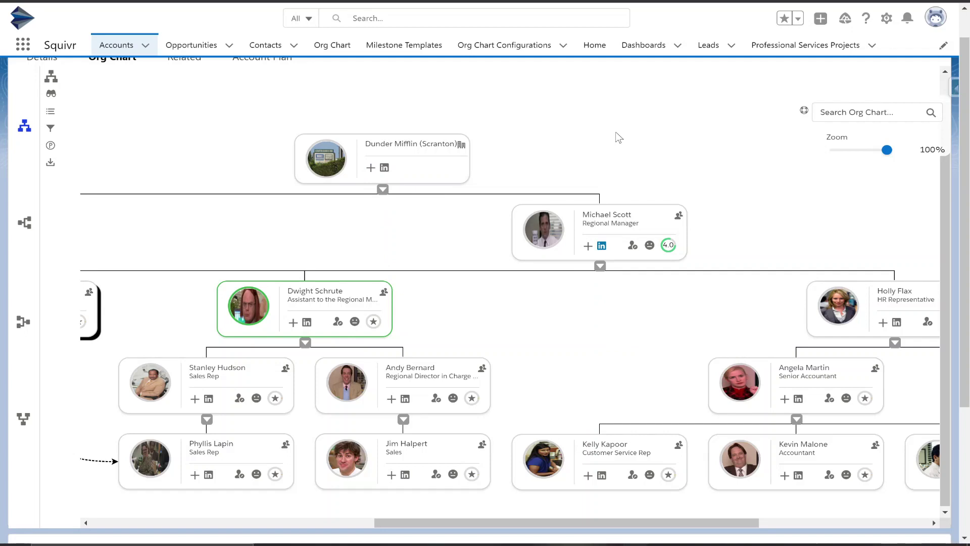
- Try the left-to-right, right-to-left and remaining layouts, then restore the top-down tree and show card display choices
drag(190, 171, 197, 171)
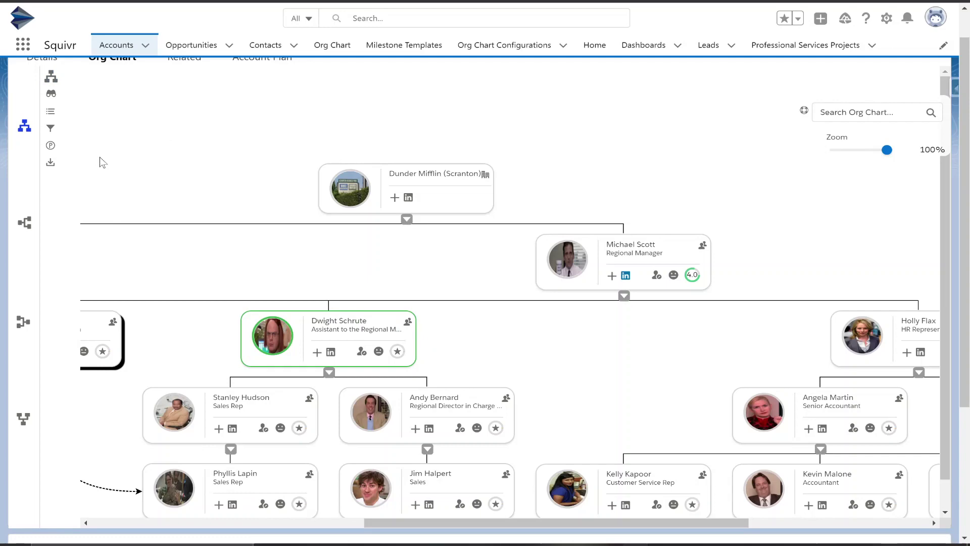
click(26, 222)
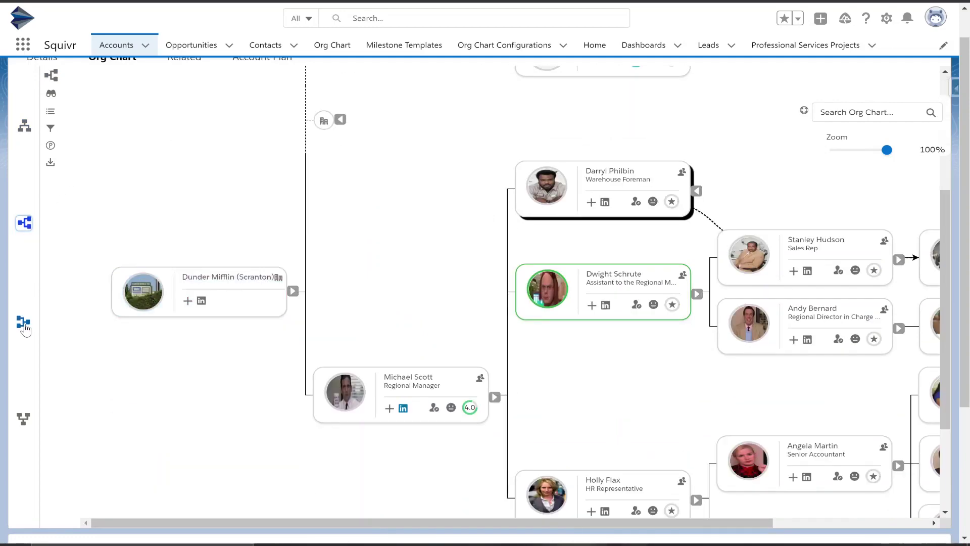
click(24, 324)
click(23, 418)
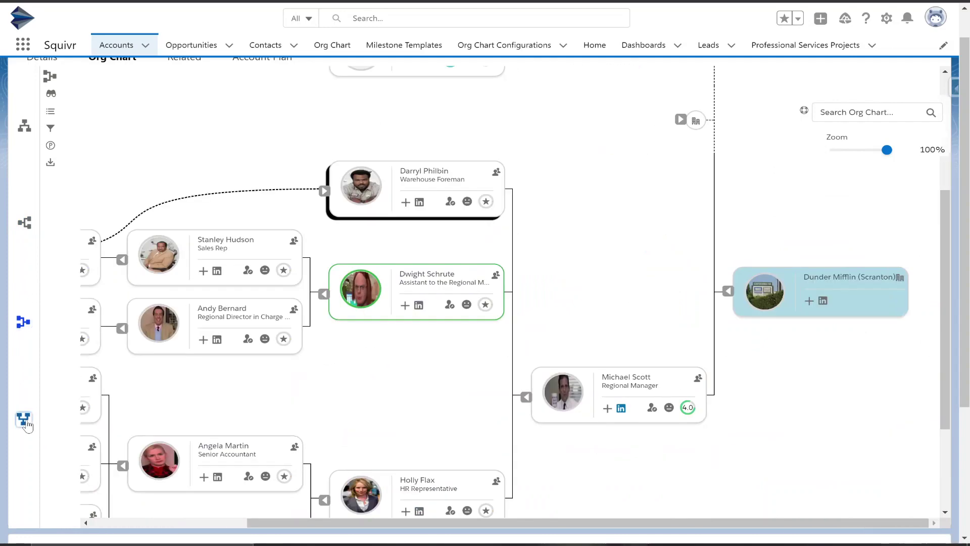
click(24, 125)
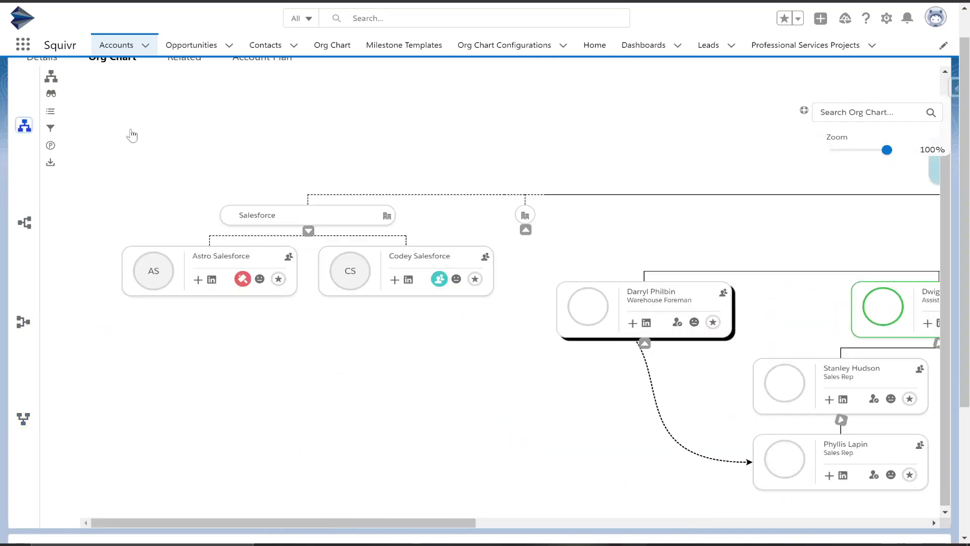
click(51, 94)
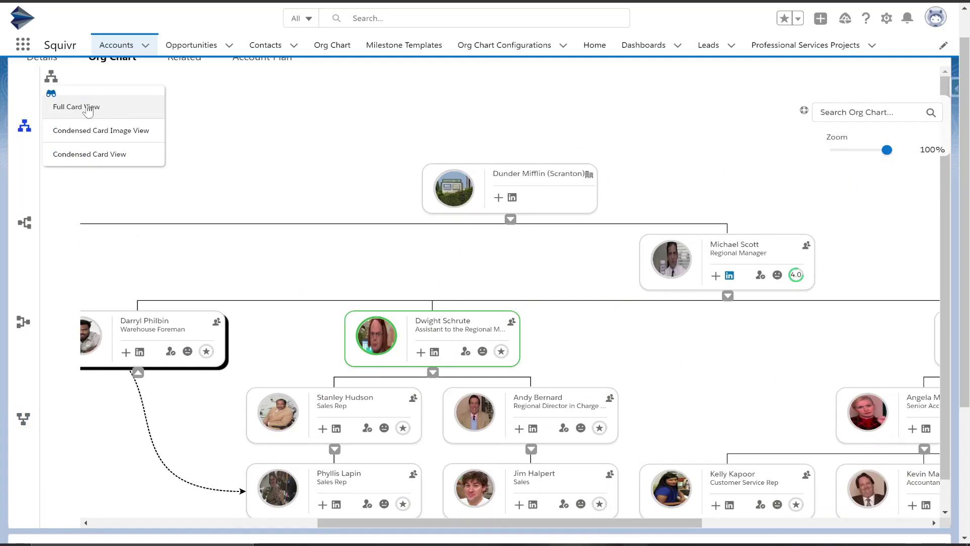
- Switch the chart to Condensed Card Image View, then to Condensed Card View
click(106, 135)
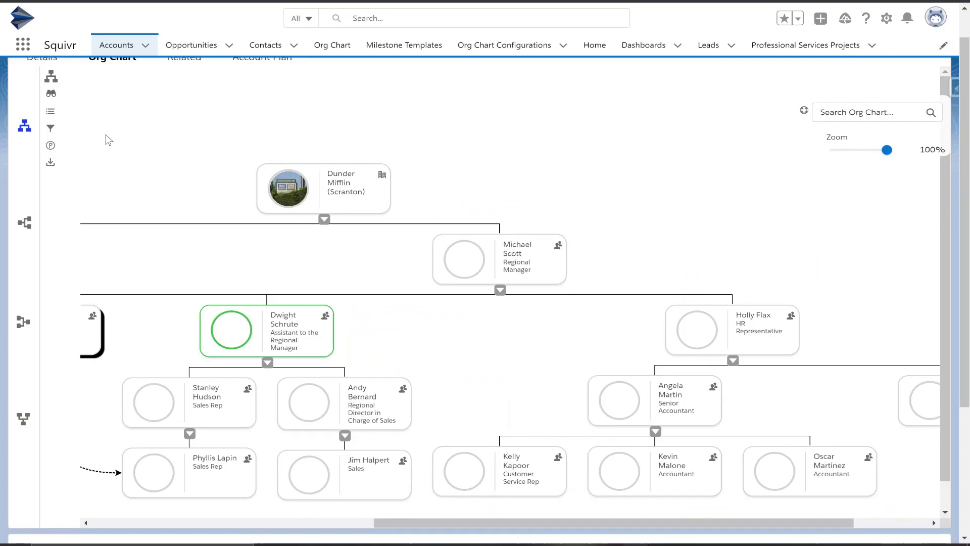
click(51, 94)
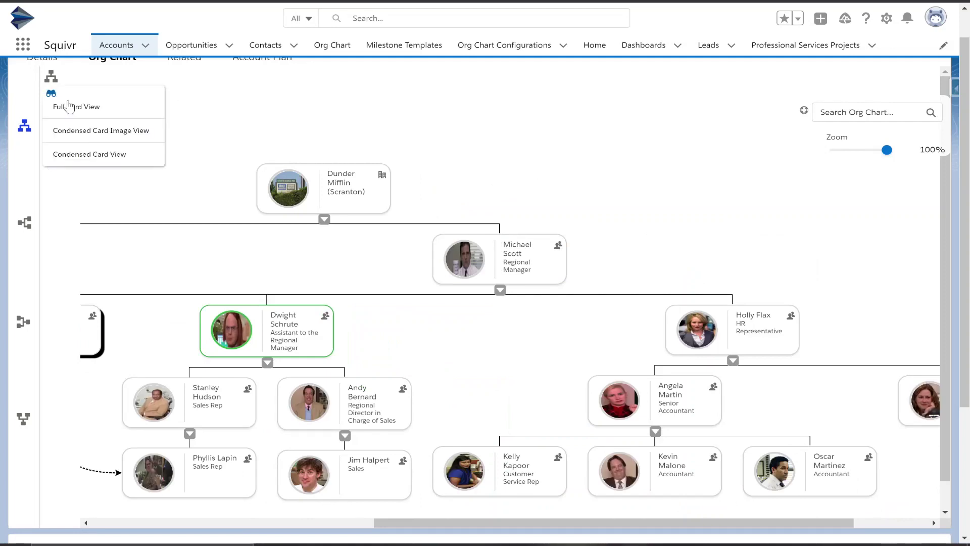
click(134, 155)
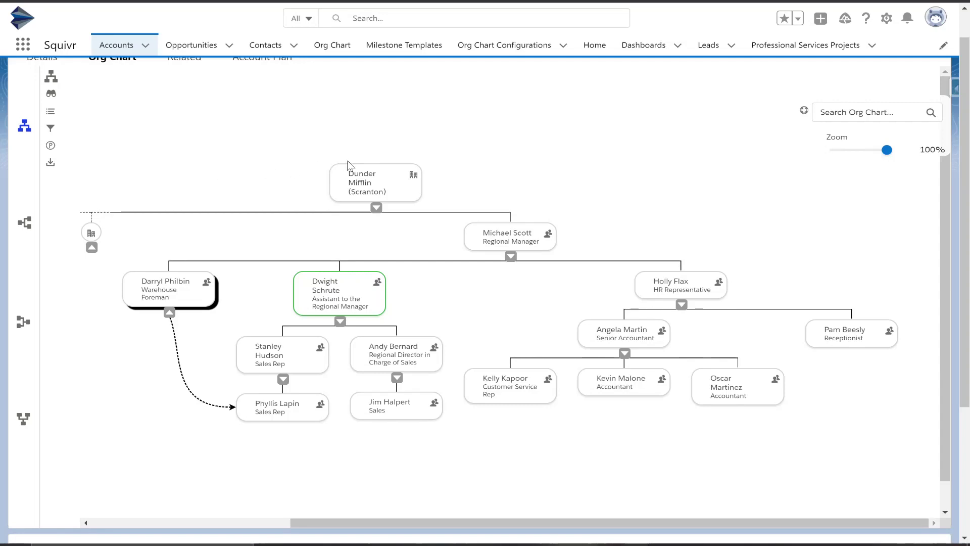
- Preview the JPEG/PNG/SVG/PDF export formats, then return the chart to Full Card View
click(50, 162)
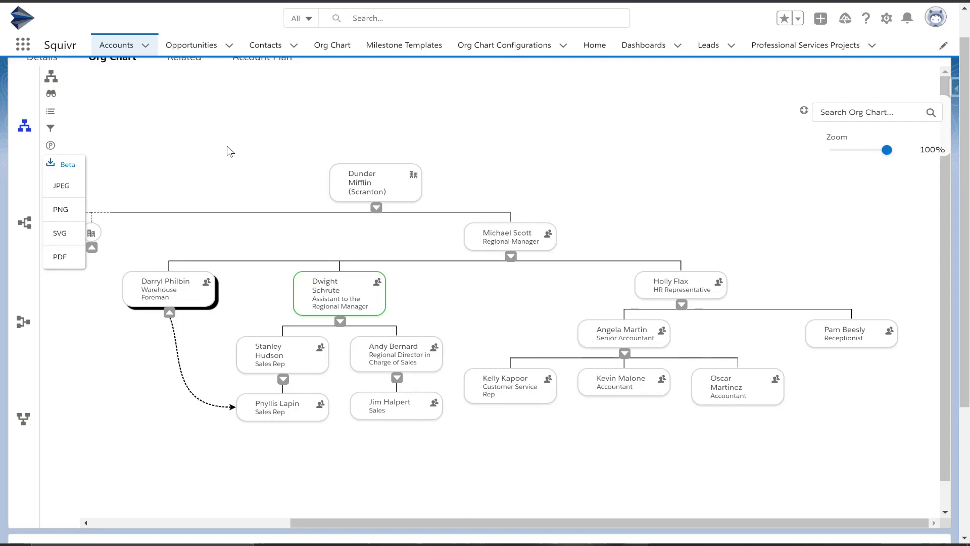
click(51, 94)
click(119, 111)
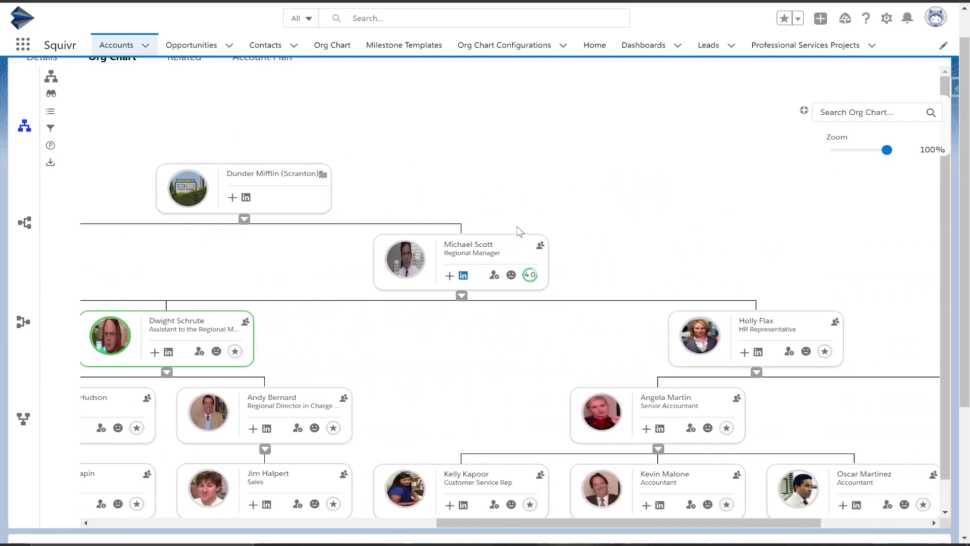
click(505, 248)
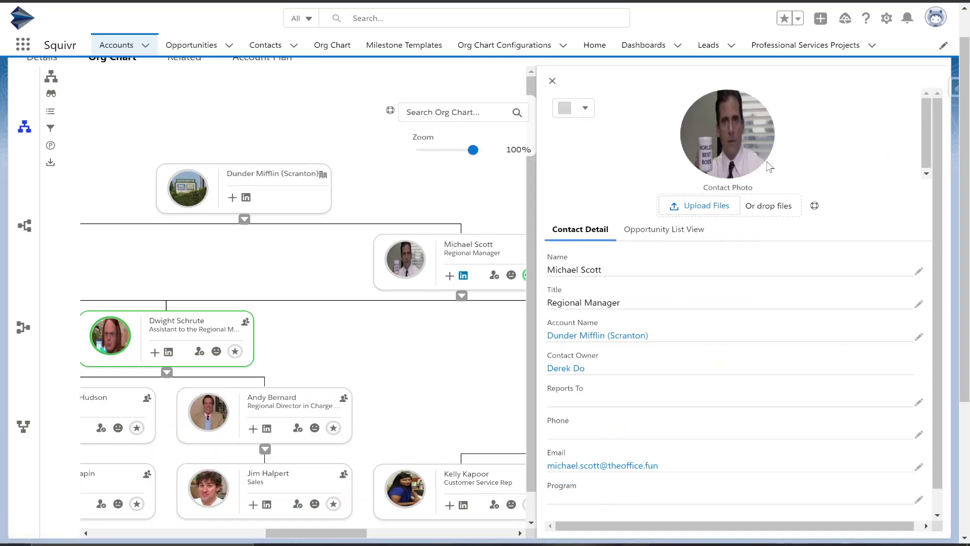
click(584, 109)
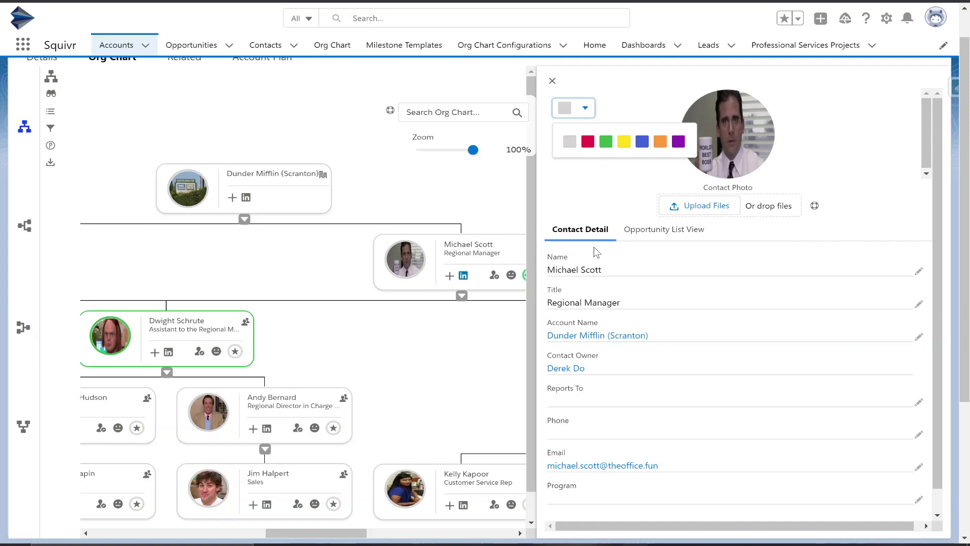
click(552, 82)
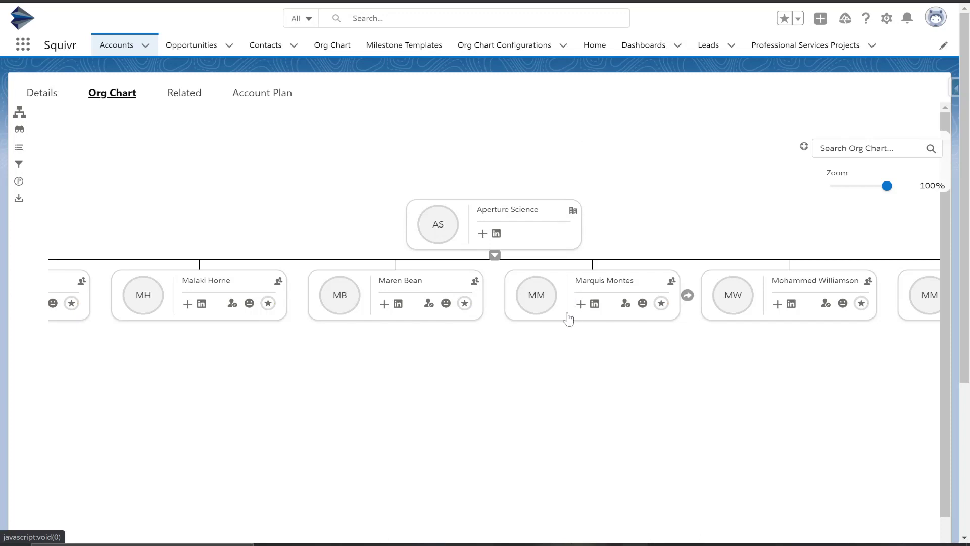
- Scroll the Aperture Science contact row right and back left
scroll(458, 358, right, 3)
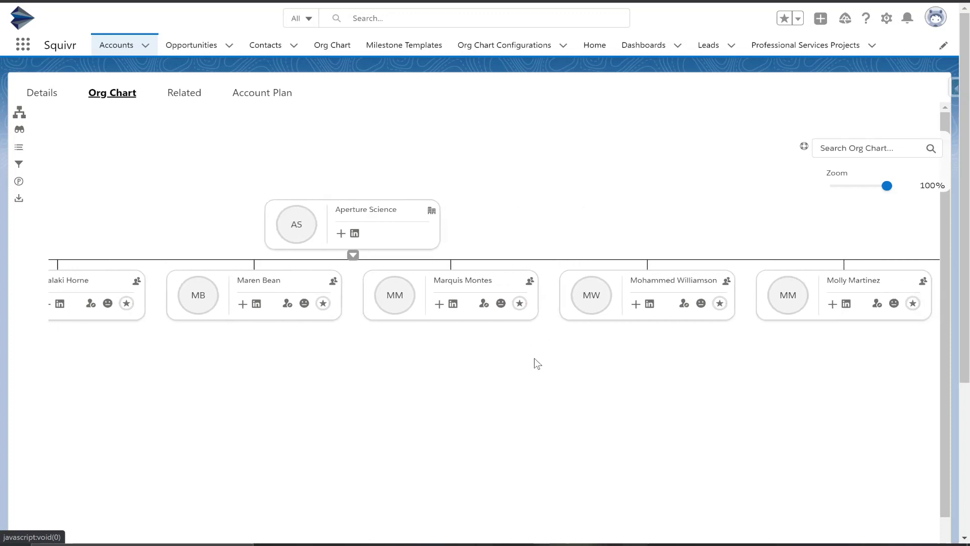
scroll(541, 362, left, 3)
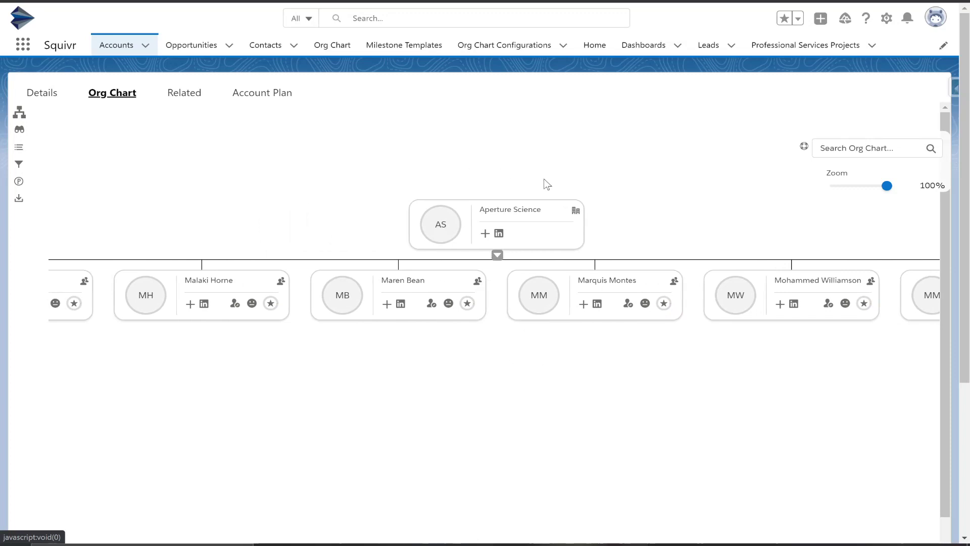
- Send the MH contact to the Parking Lot, then drop it under the MB contact's card
click(14, 181)
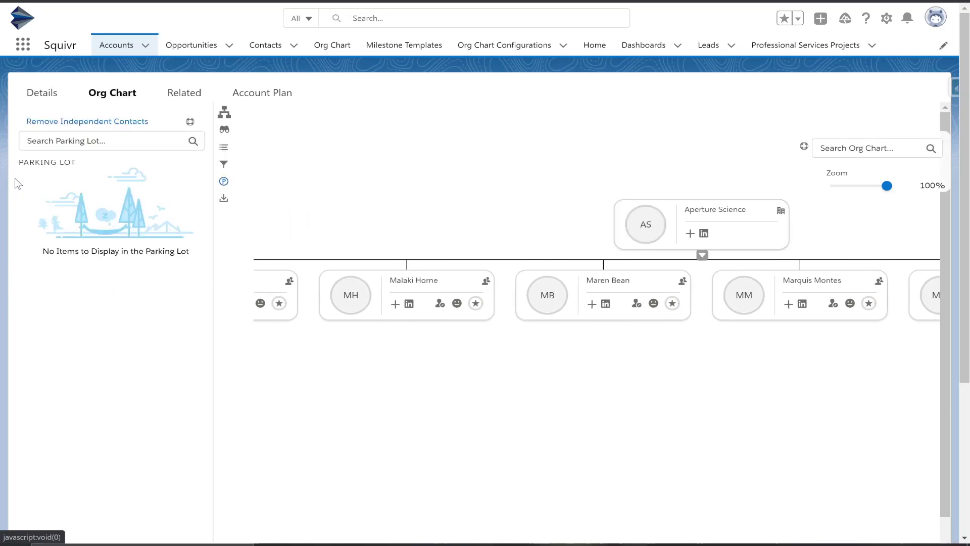
drag(438, 297, 130, 266)
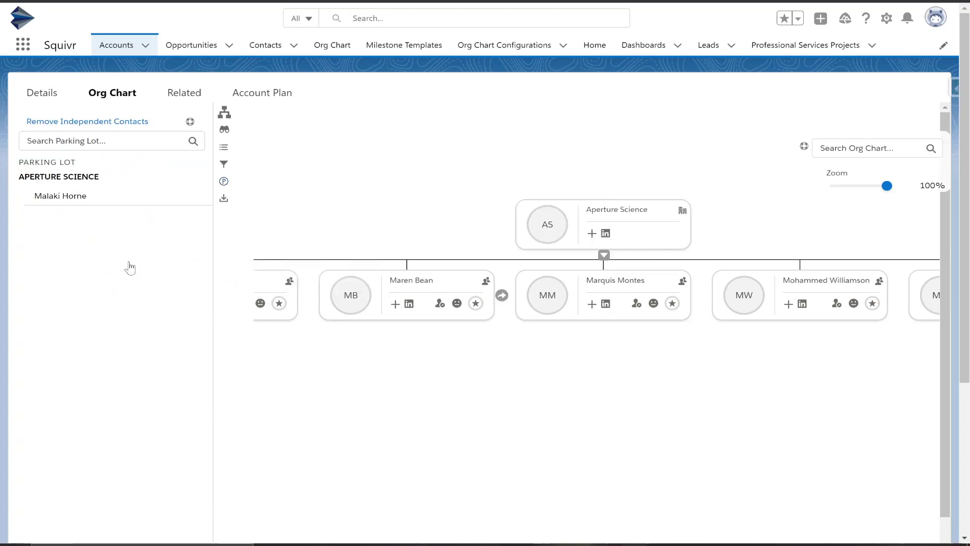
drag(98, 206, 385, 286)
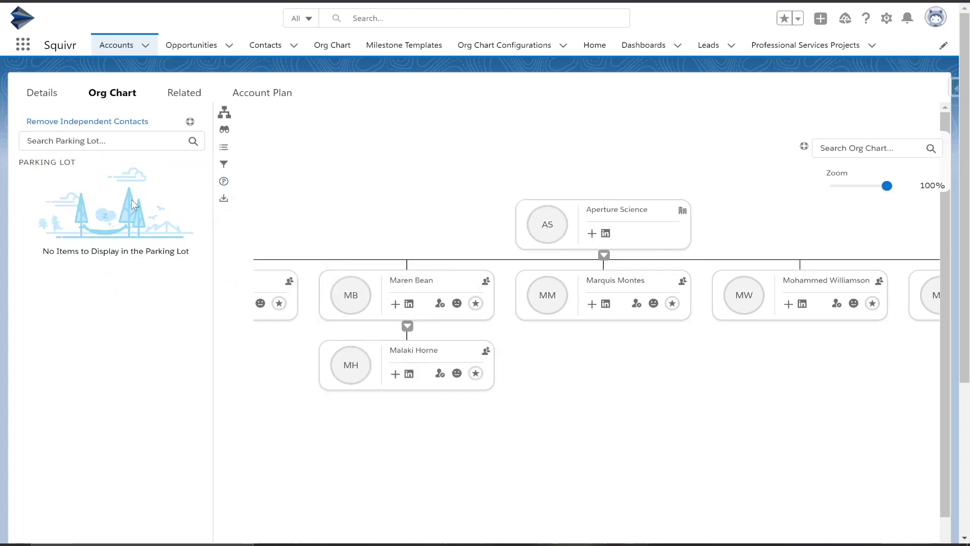
- Move all independent contacts to the Parking Lot, then place two back into the hierarchy under the MB contact
click(81, 129)
click(659, 373)
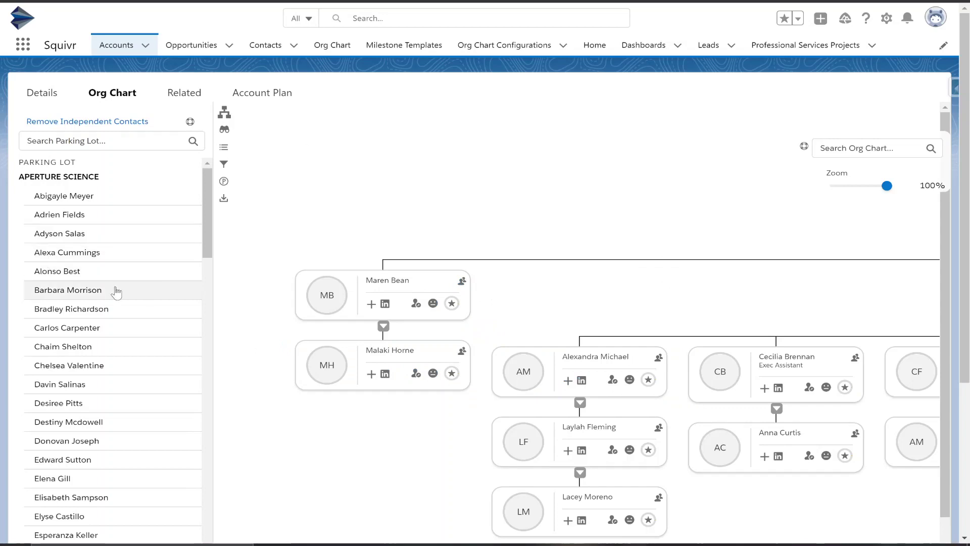
drag(116, 292, 359, 283)
drag(81, 290, 344, 356)
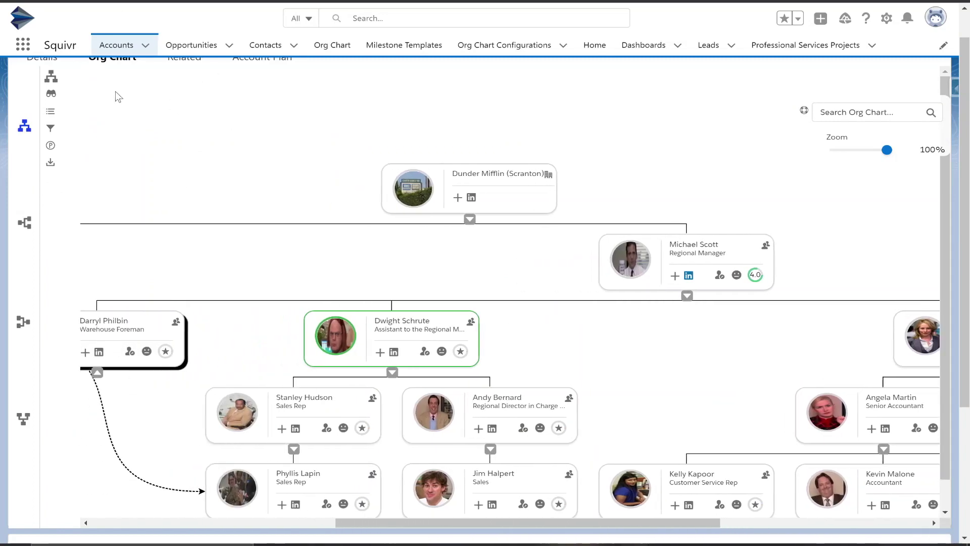
click(50, 112)
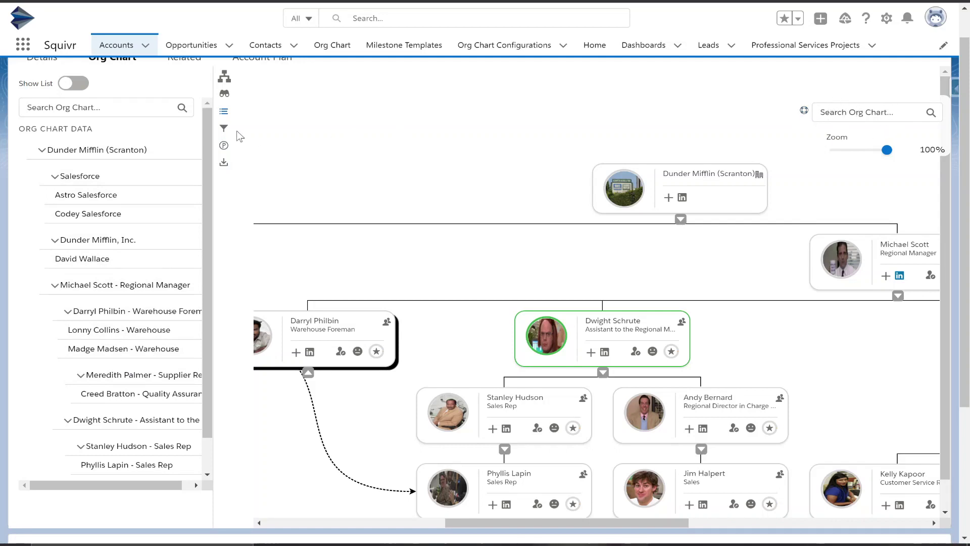
click(223, 128)
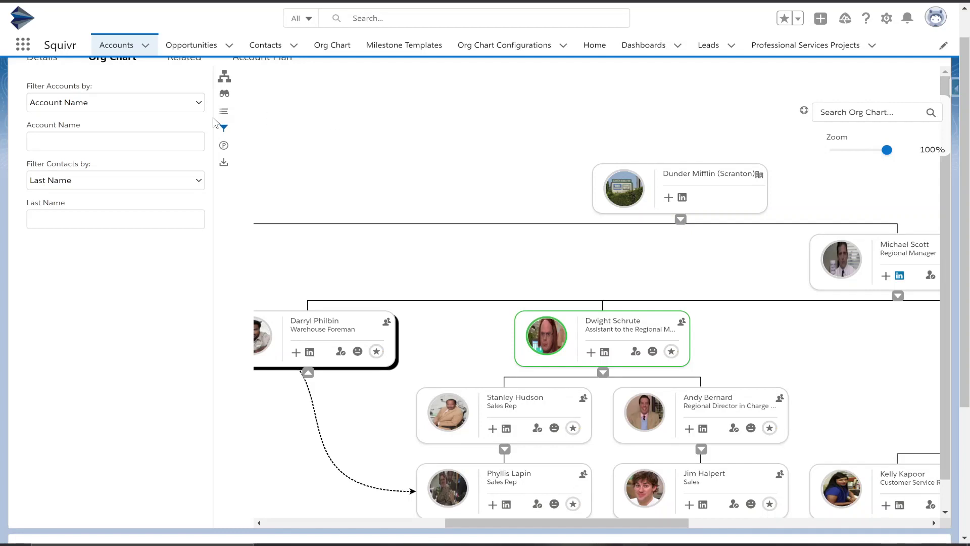
click(225, 130)
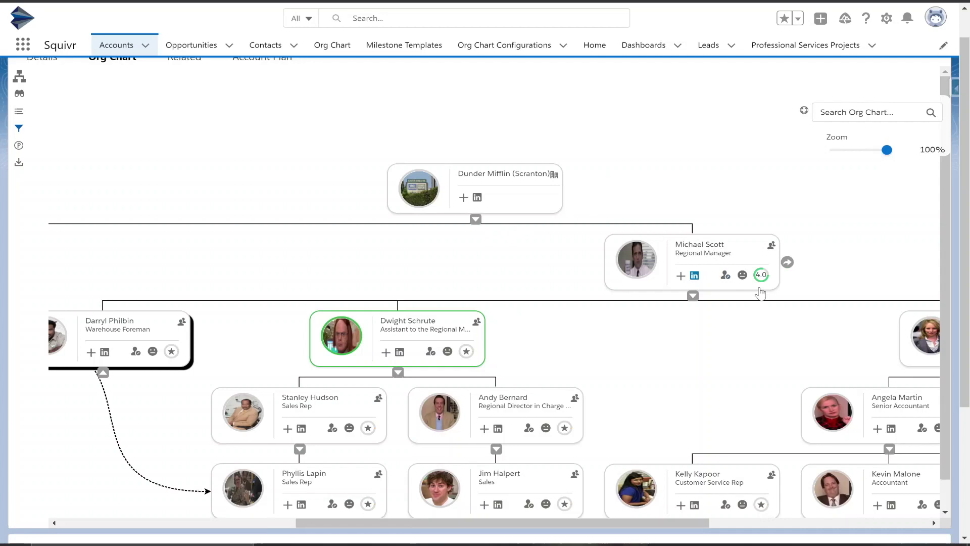
- Start a New Business opportunity for Dunder Mifflin (Scranton) from the Regional Manager's card
click(726, 276)
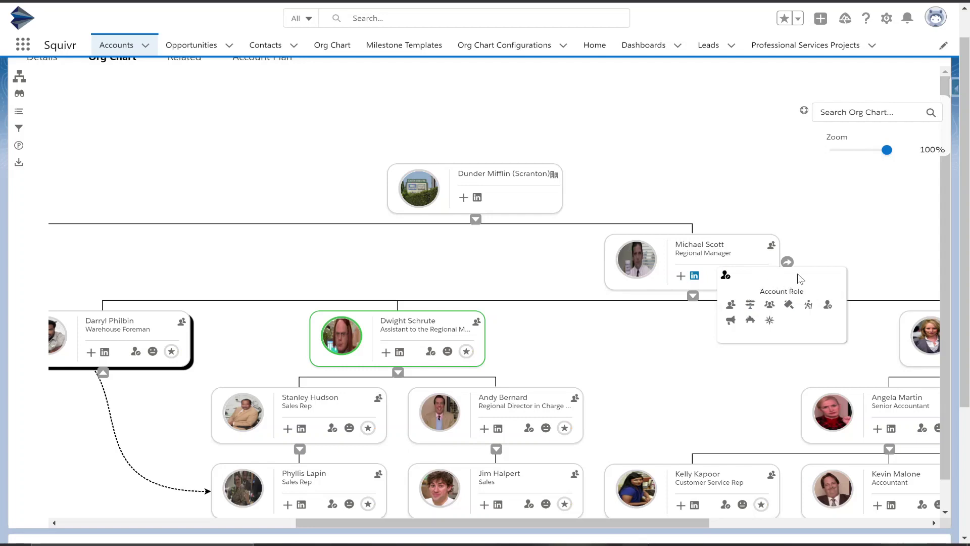
click(682, 275)
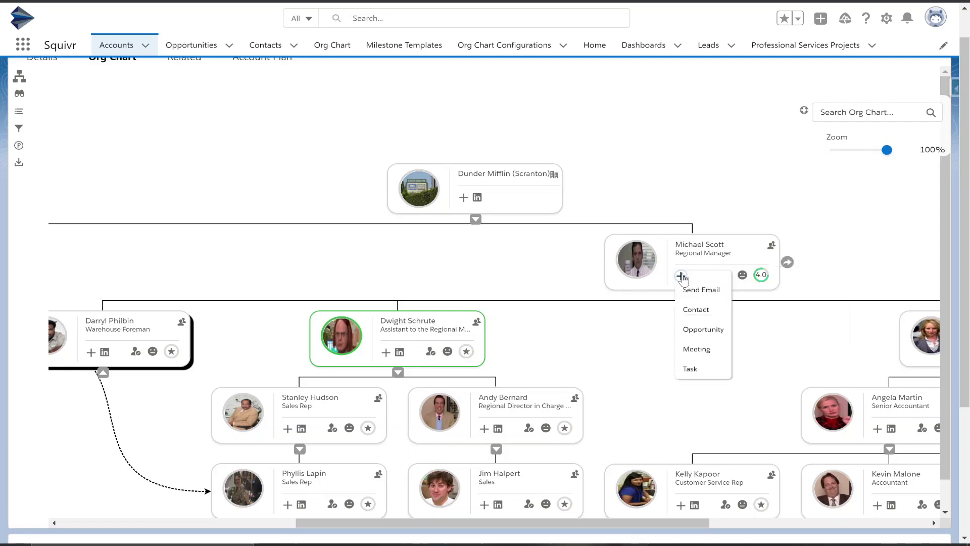
click(709, 329)
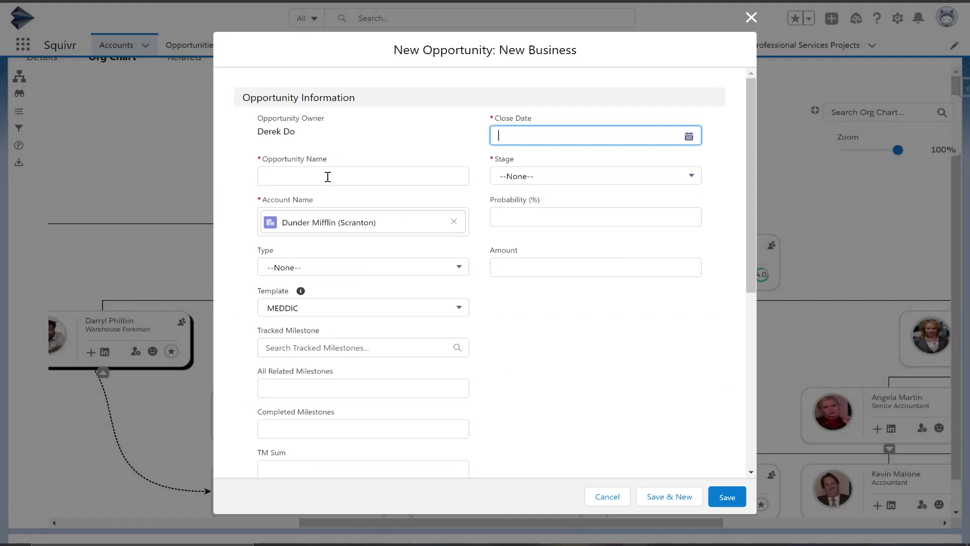
- Create and save the opportunity 'Squivr' with close date 11/30/2021 and stage Qualification
click(328, 177)
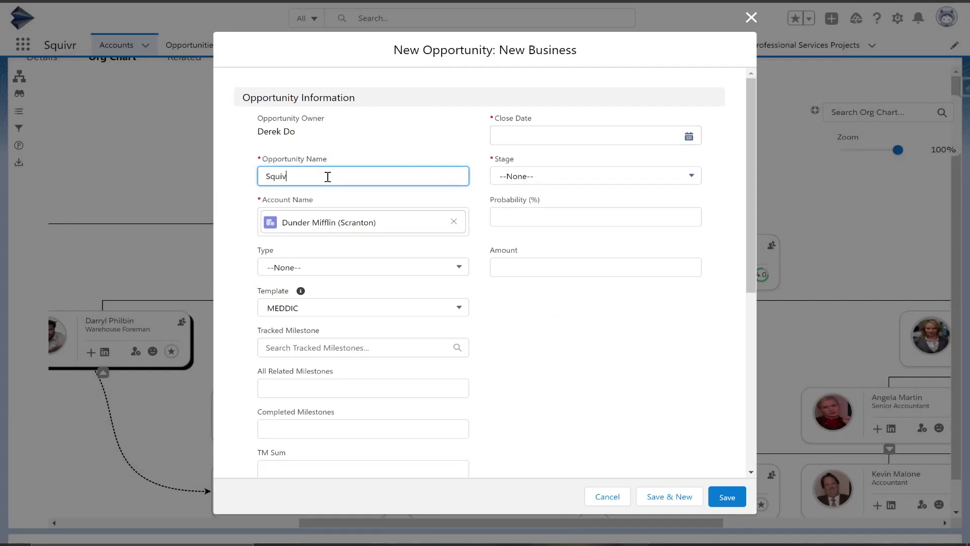
click(601, 140)
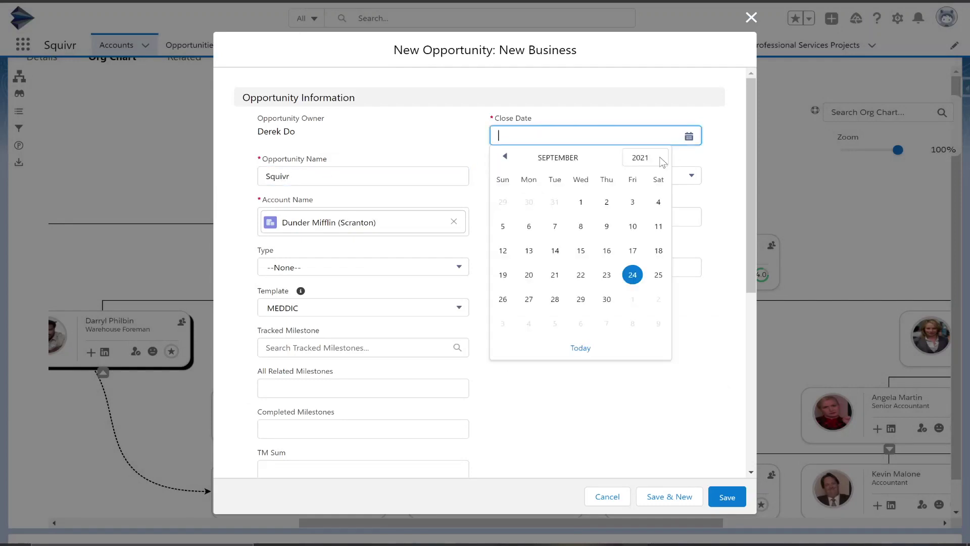
double_click(611, 158)
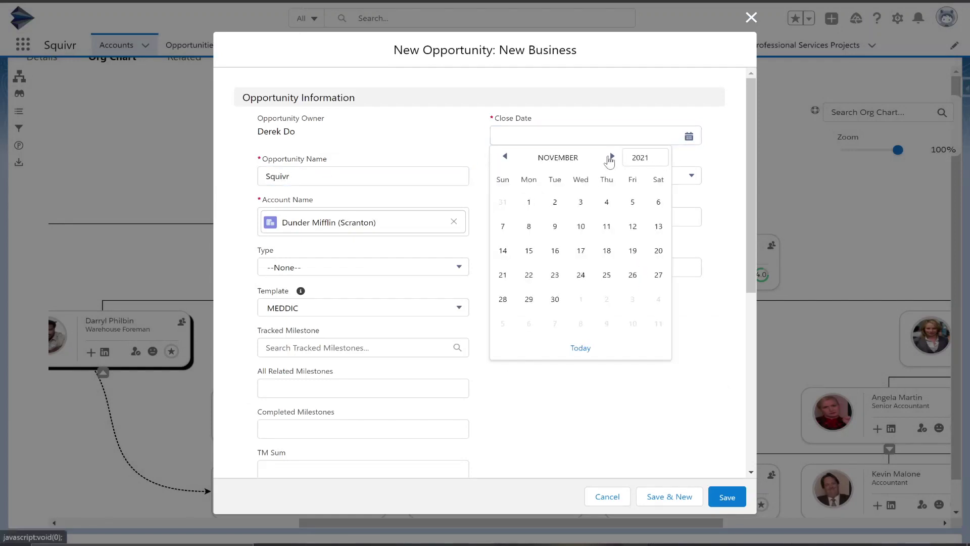
click(555, 299)
click(543, 176)
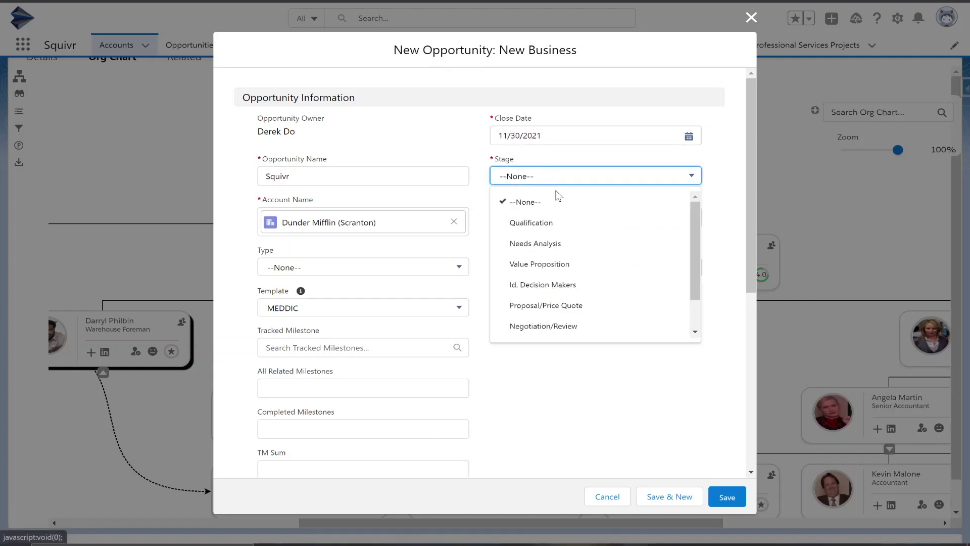
click(533, 221)
click(727, 496)
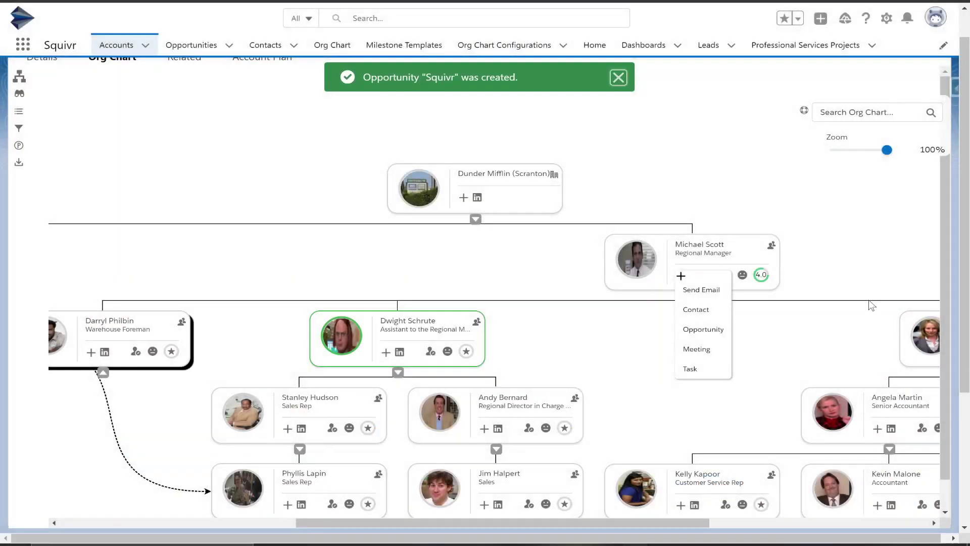
- Make the Regional Manager an Evaluator and his assistant a Business User on Squivr
click(725, 275)
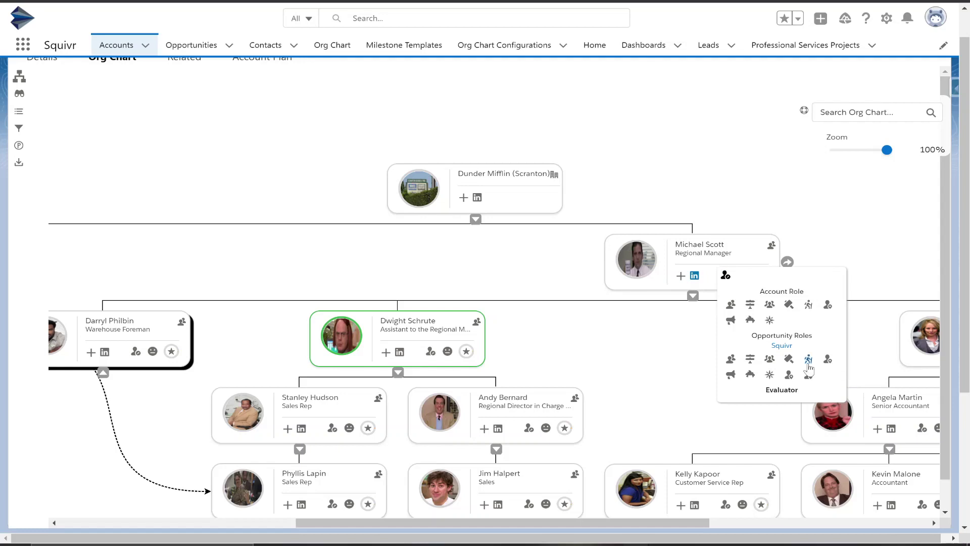
click(808, 360)
click(430, 352)
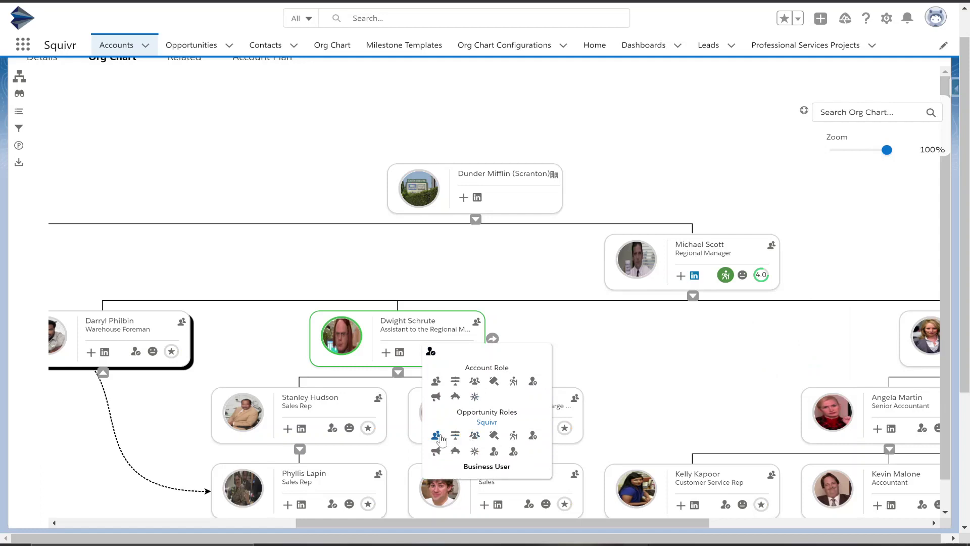
click(436, 435)
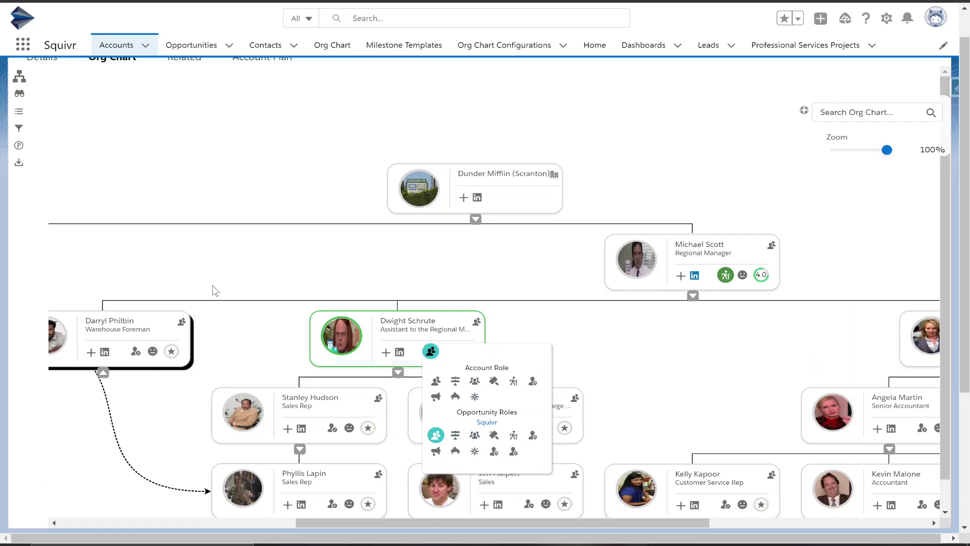
- Make the Salesforce contact a Business User on Squivr, then open the Squivr opportunity record
scroll(212, 286, left, 10)
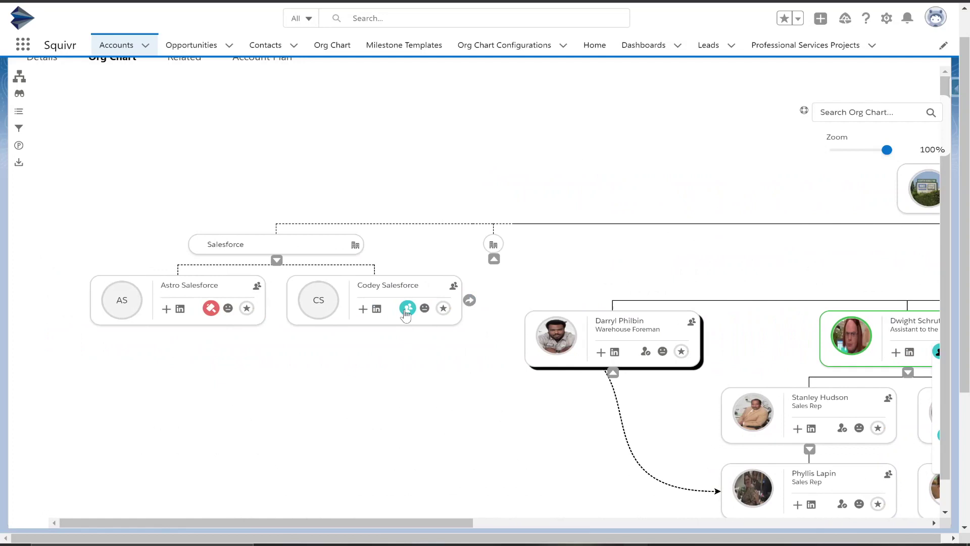
click(407, 309)
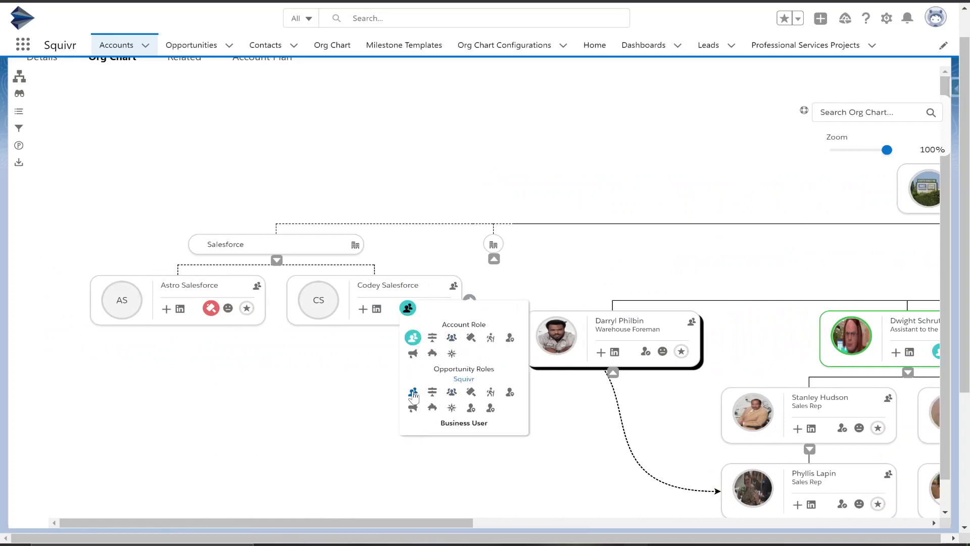
click(413, 393)
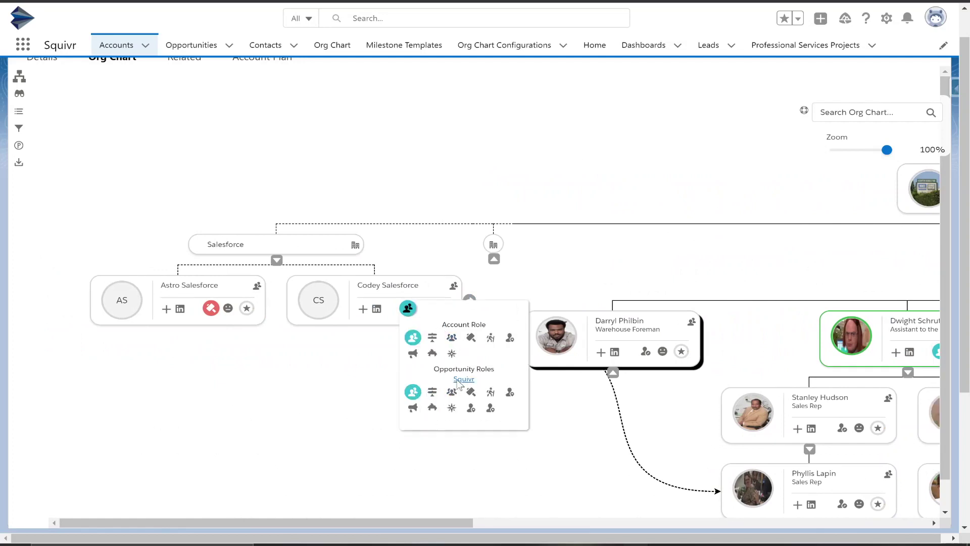
click(458, 381)
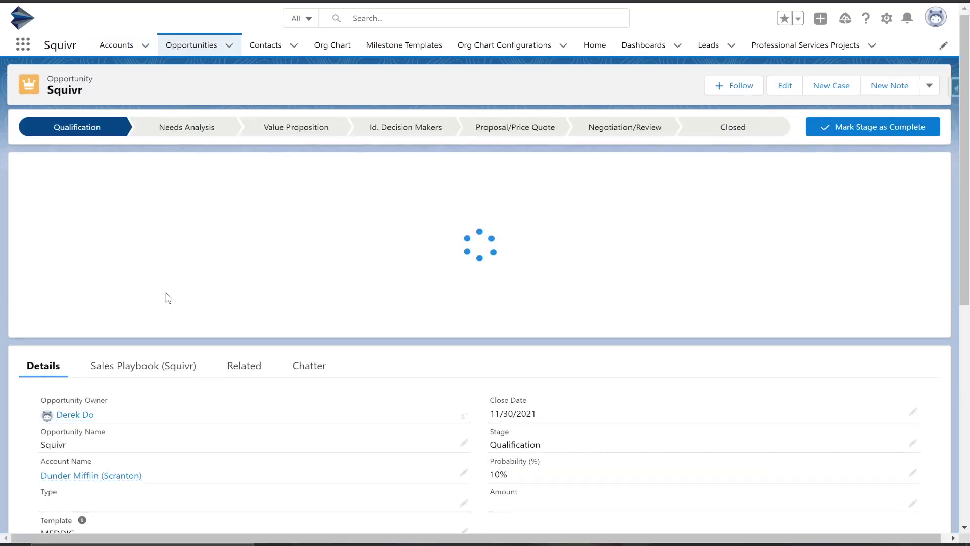
- Switch the Squivr opportunity to its Sales Playbook (Squivr) tab and the Org Chart subtab
scroll(156, 276, down, 2)
click(147, 277)
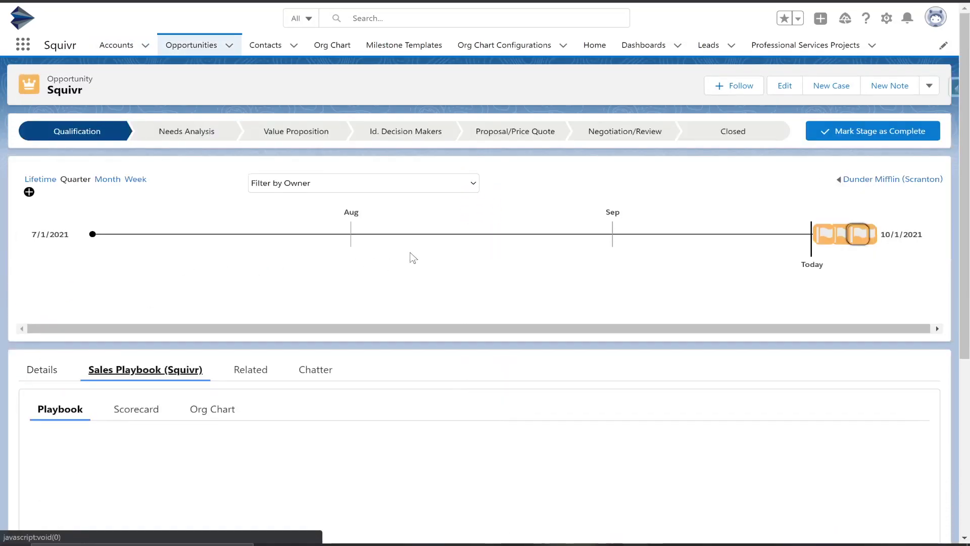
scroll(363, 270, down, 2)
click(210, 315)
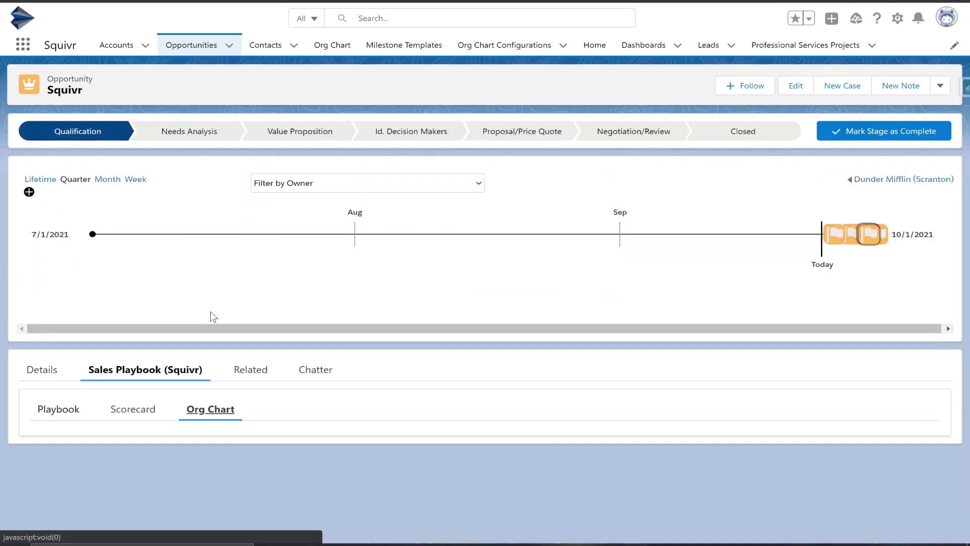
scroll(492, 283, down, 5)
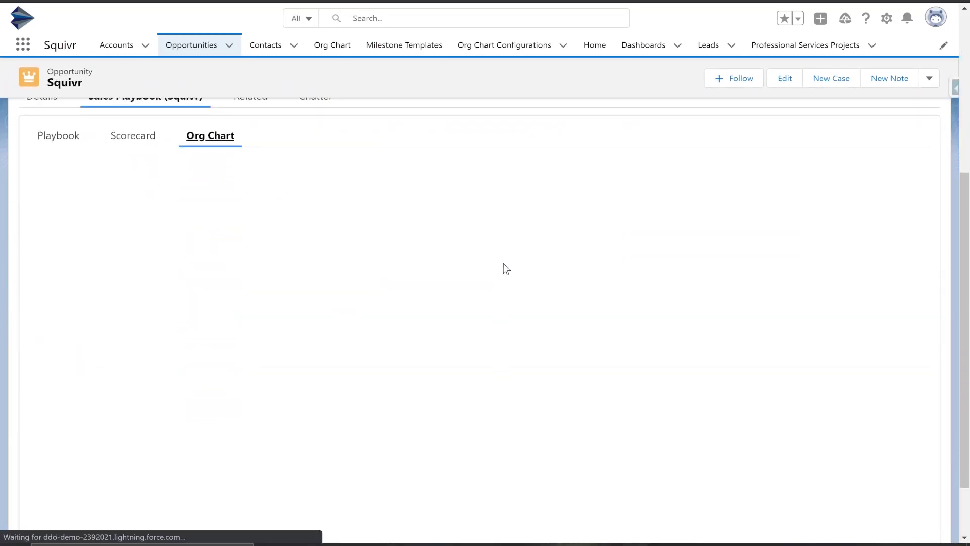